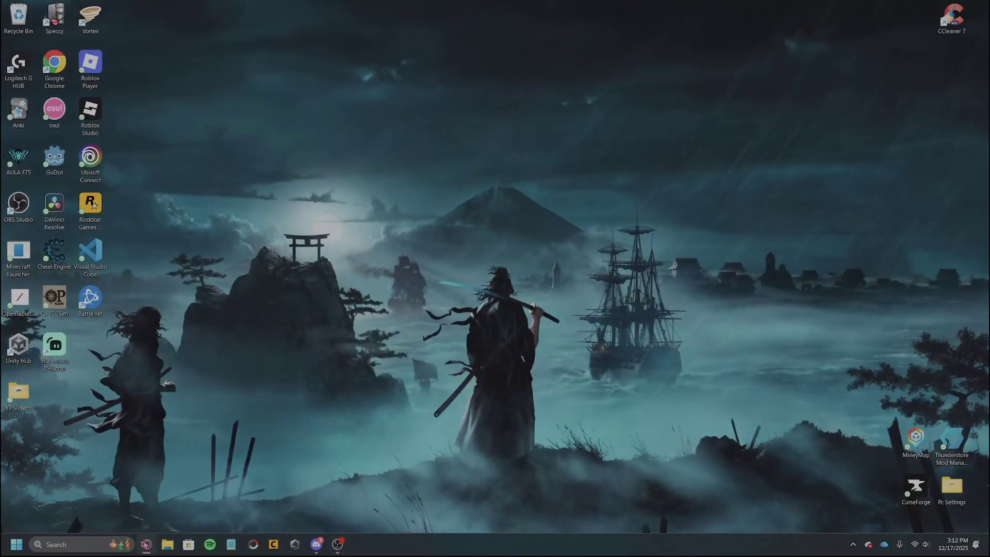
- Search Nexus Mods for 'The conver' without the Dark Souls 3 filter and open The Convergence's page
click(146, 544)
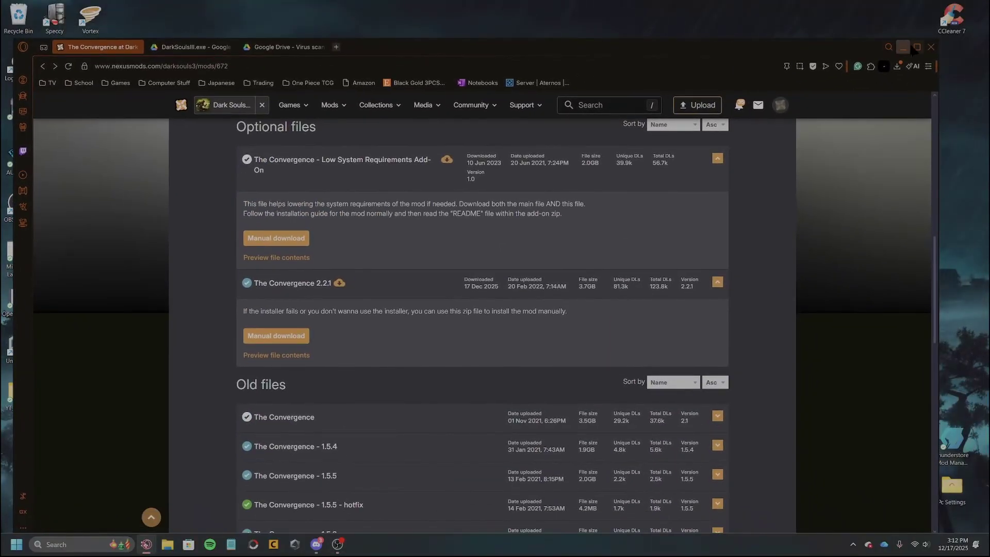
click(916, 47)
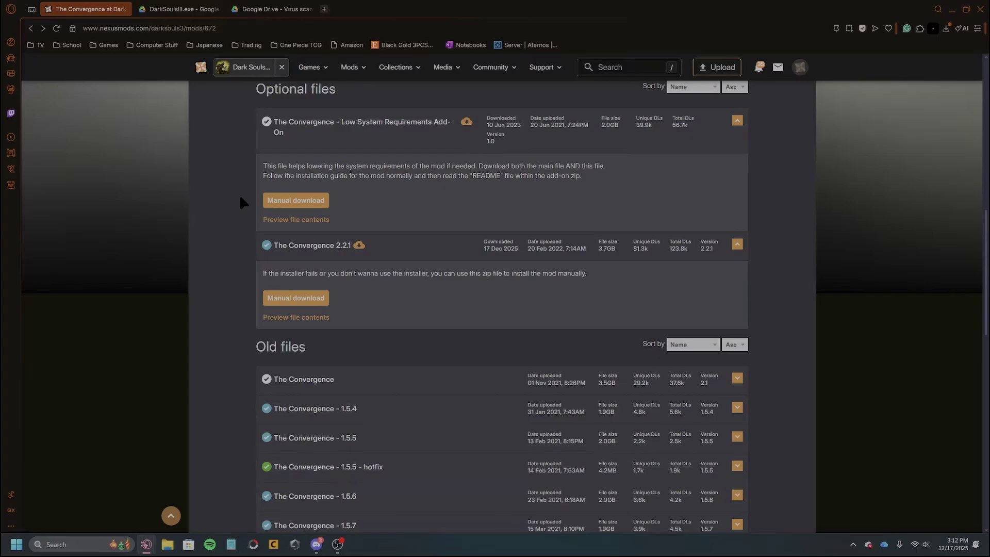
scroll(239, 194, up, 10)
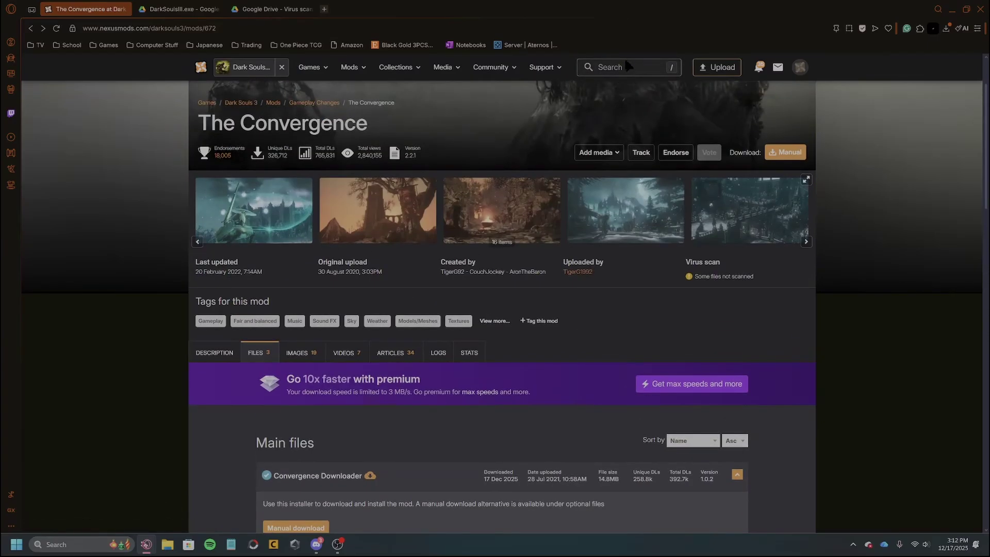
click(621, 71)
click(312, 101)
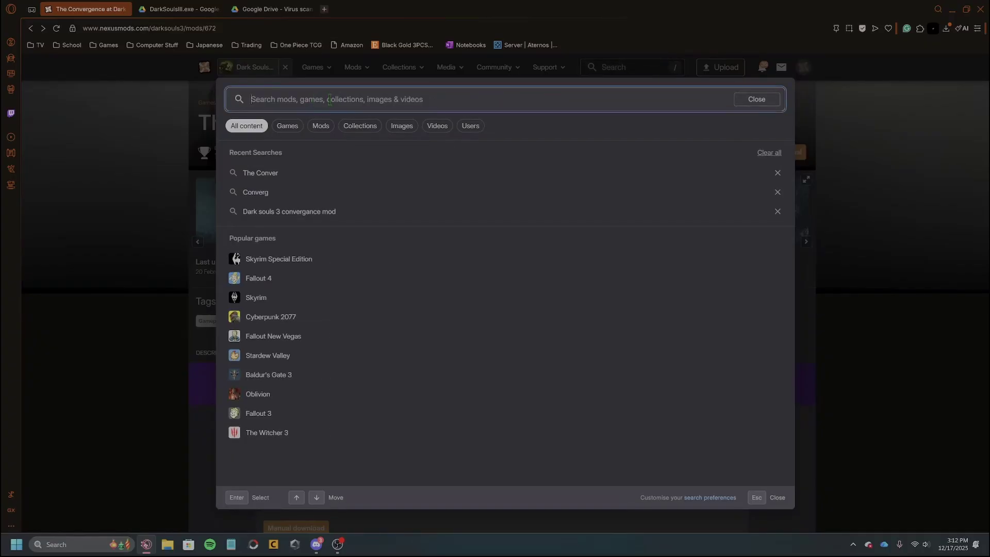
text(The con)
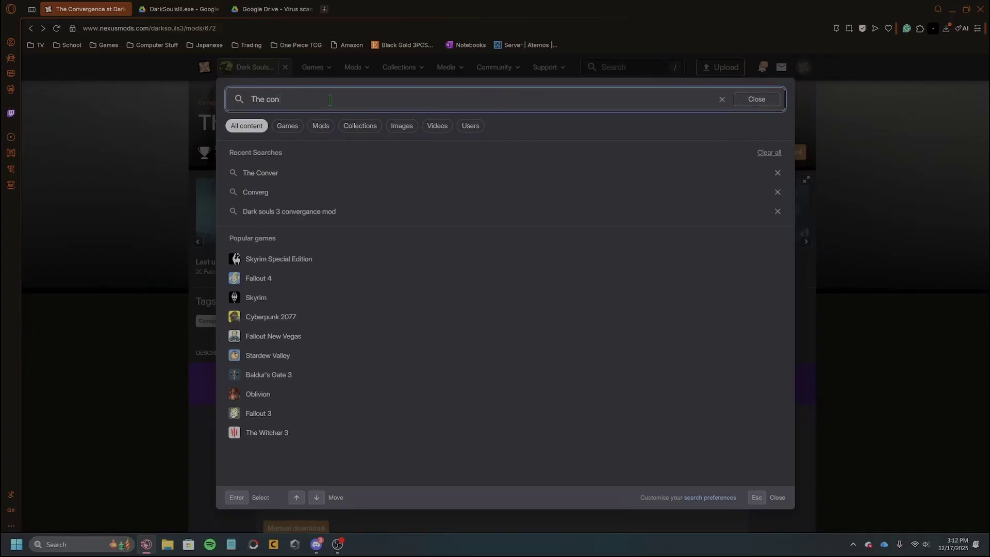
text(ver)
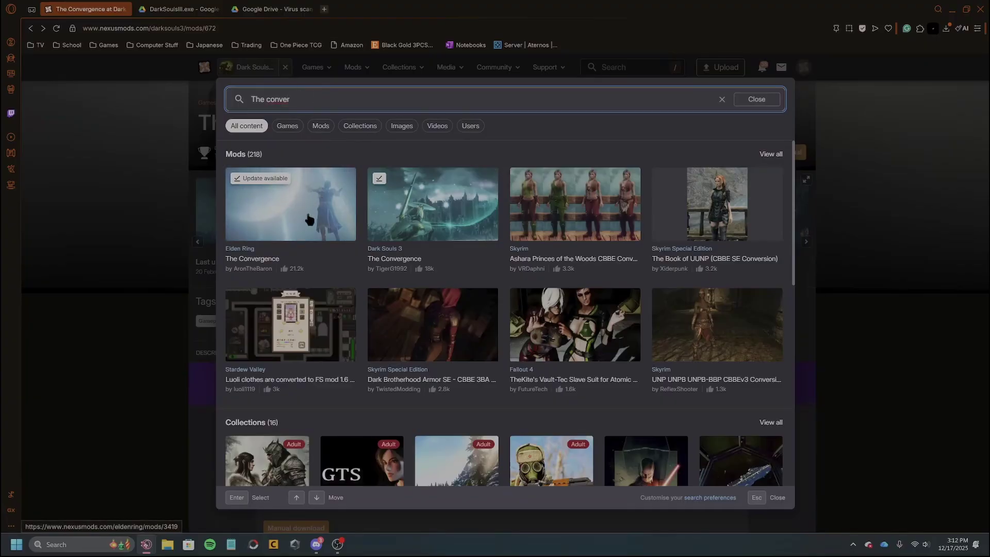
click(419, 213)
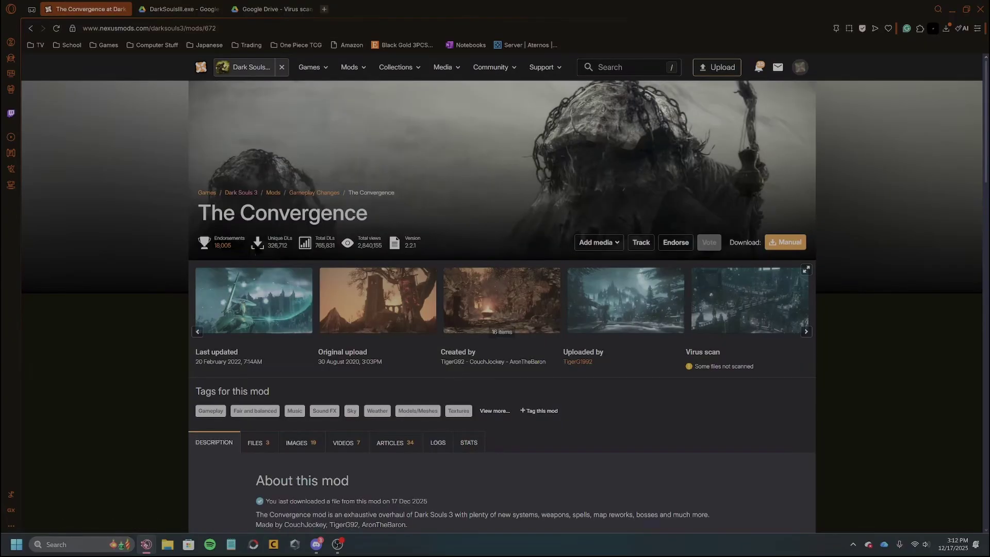
- Show The Convergence's files list and scroll down to the optional files with version 2.2.1
scroll(103, 256, down, 5)
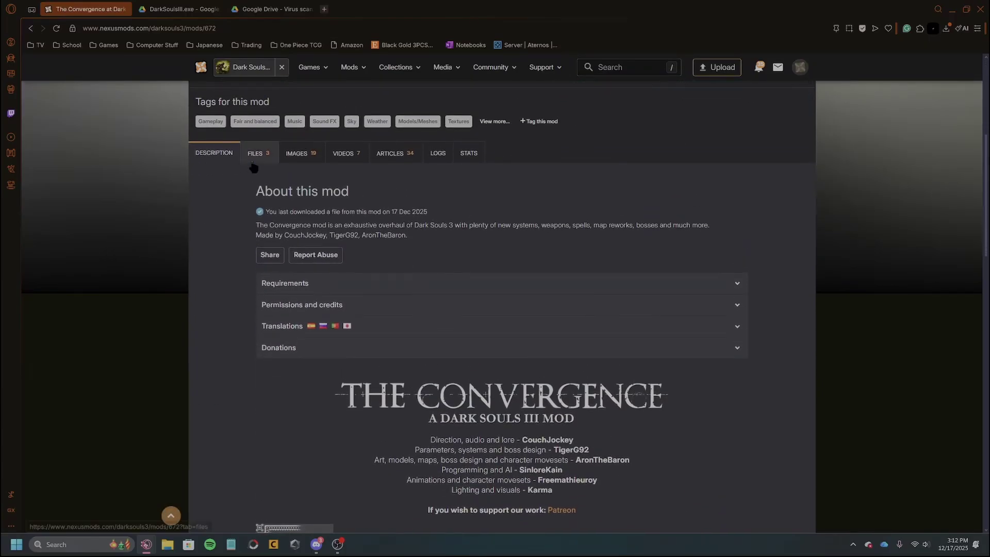
click(253, 155)
scroll(133, 253, down, 2)
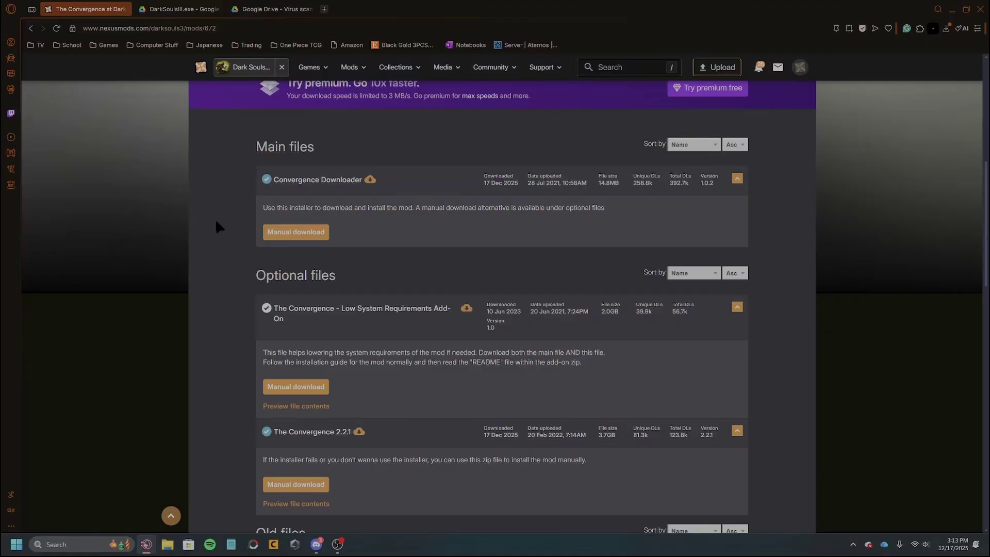
scroll(209, 227, down, 3)
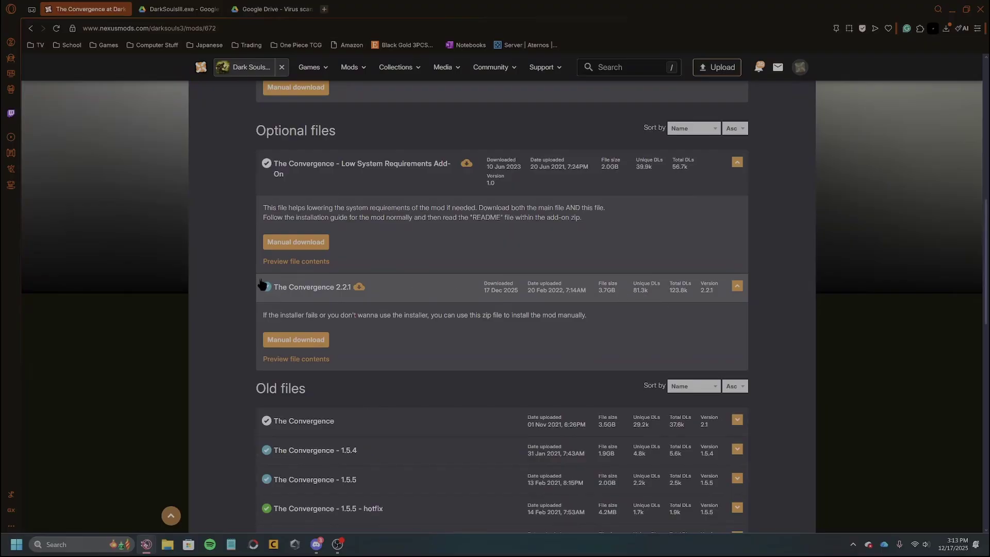
- Start the manual download of The Convergence 2.2.1, then return to the mod's files list
click(300, 341)
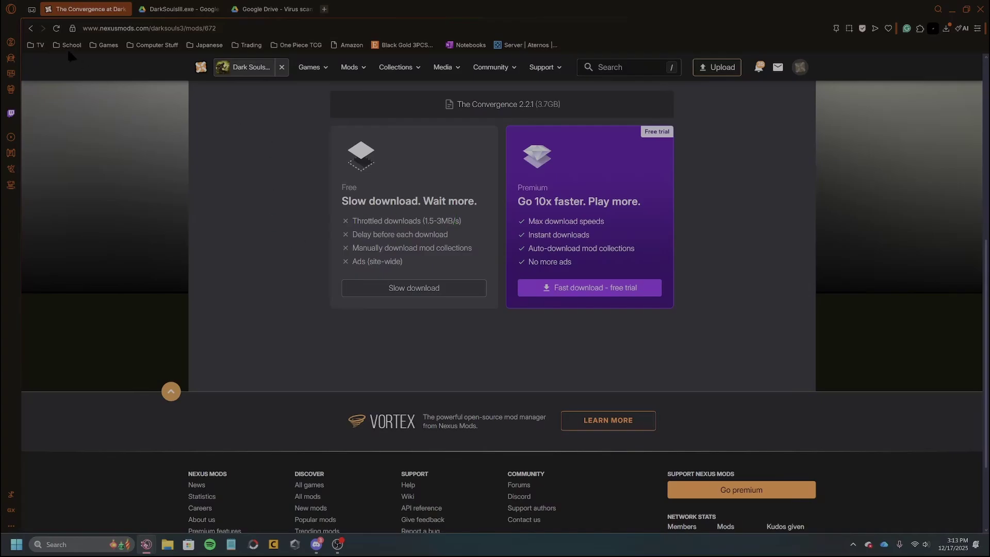
click(31, 28)
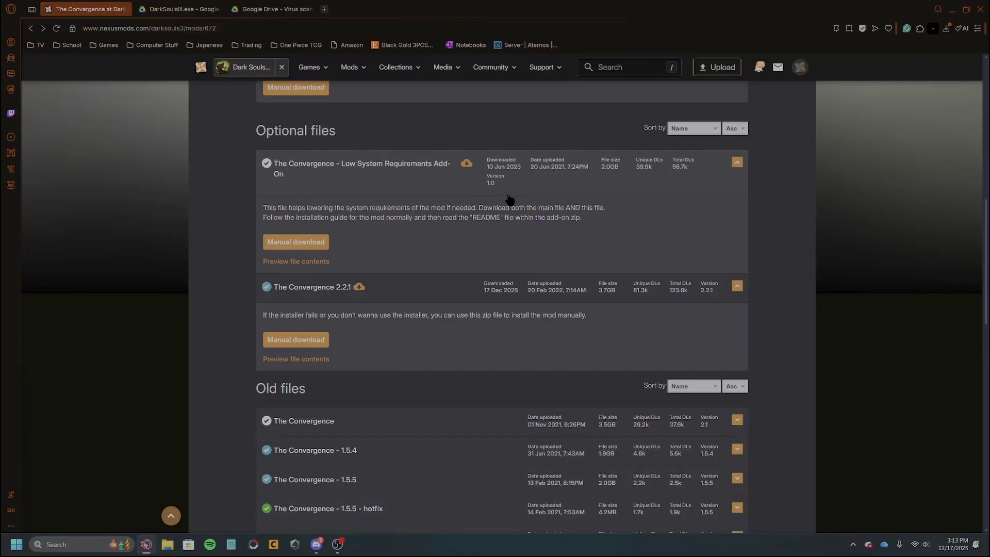
scroll(188, 248, down, 1)
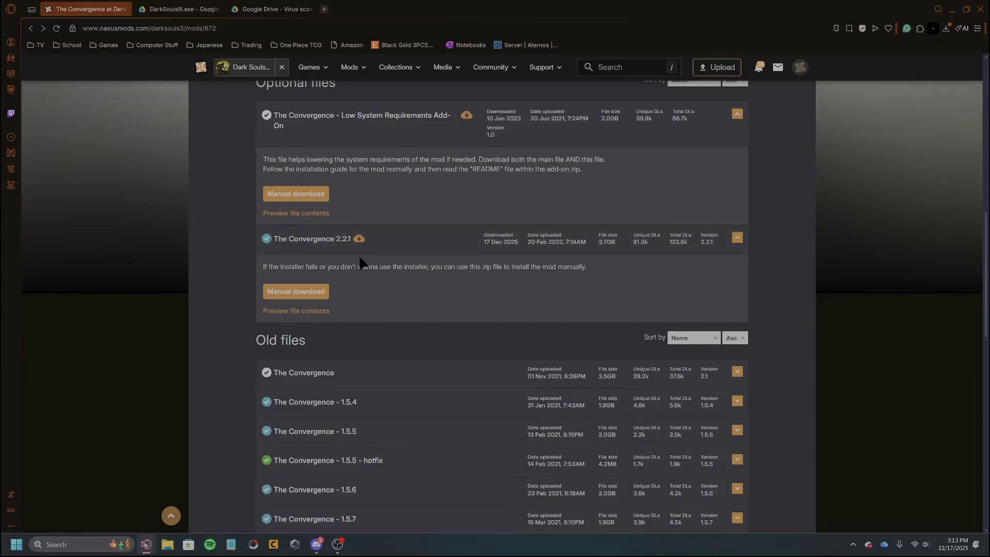
- Open the extracted 'The Convergence 2.2.1' folder in Downloads, showing modengine, dinput8.dll and HoodiePatcher
click(167, 545)
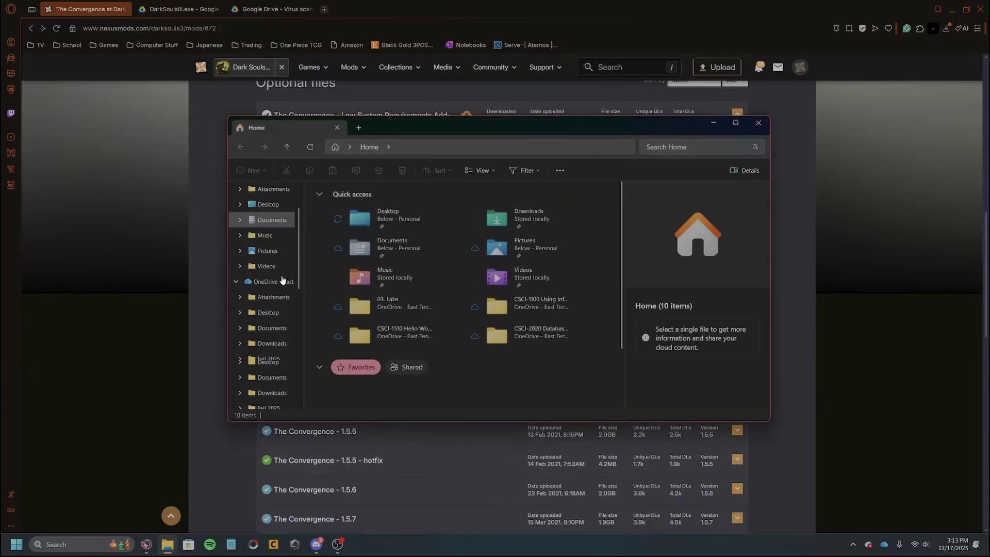
click(268, 252)
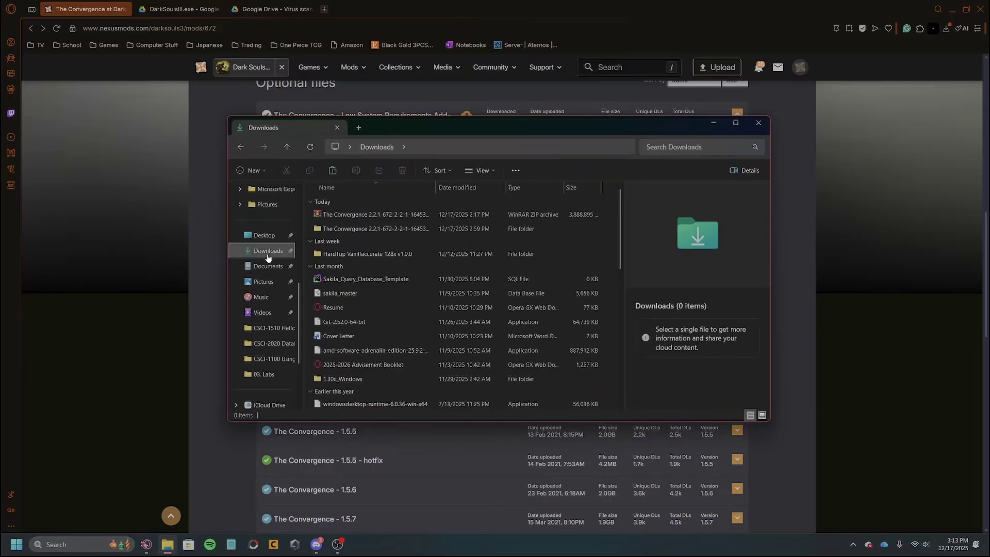
click(379, 214)
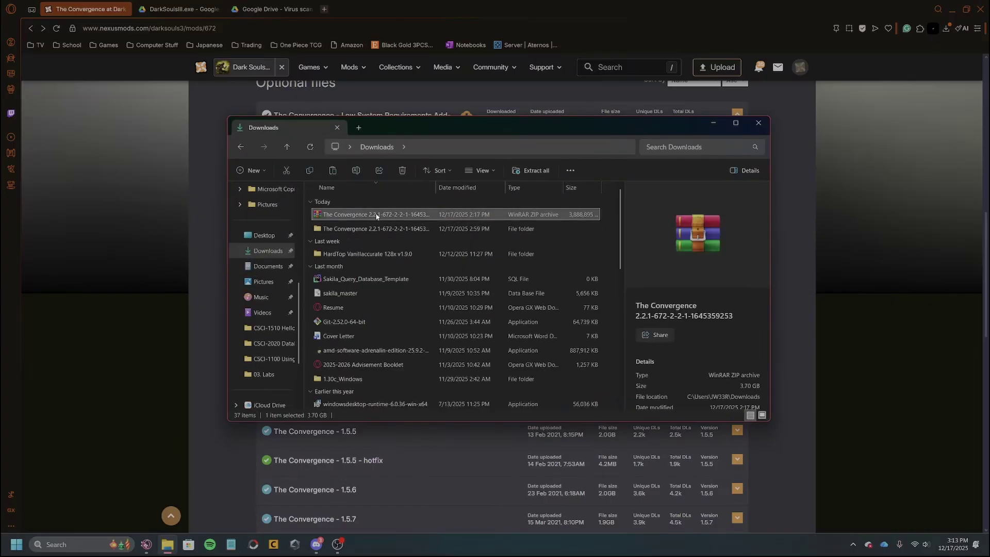
right_click(382, 213)
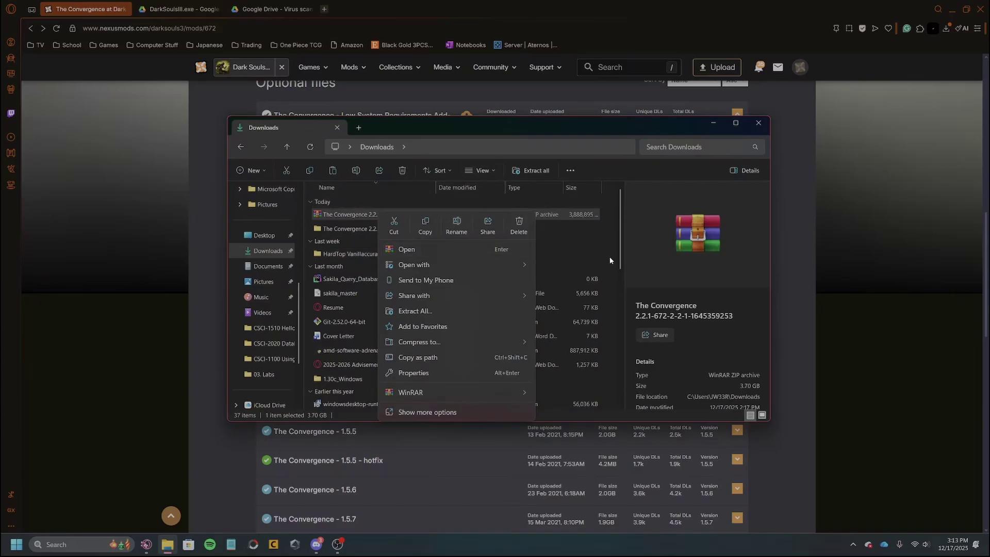
click(432, 228)
click(432, 228)
double_click(433, 229)
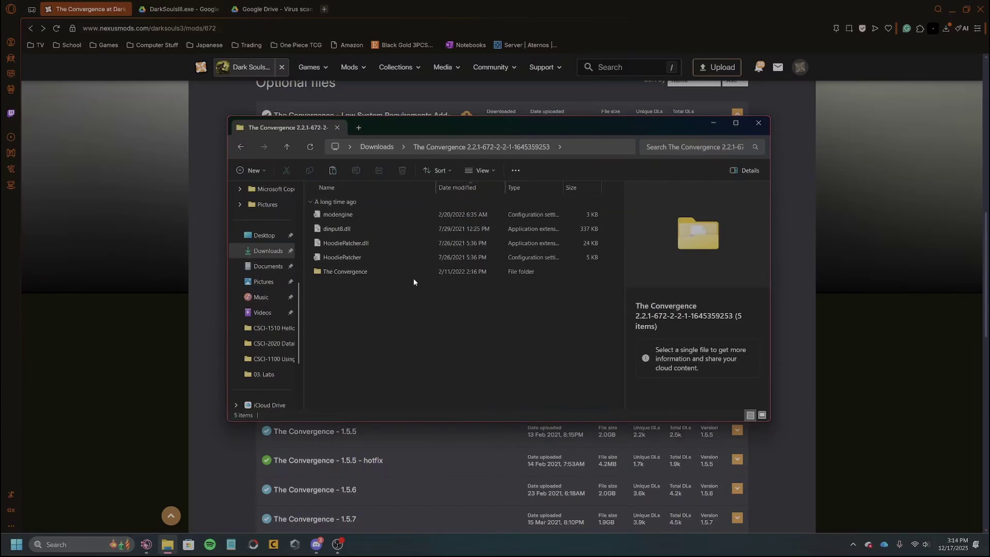
drag(437, 130, 641, 115)
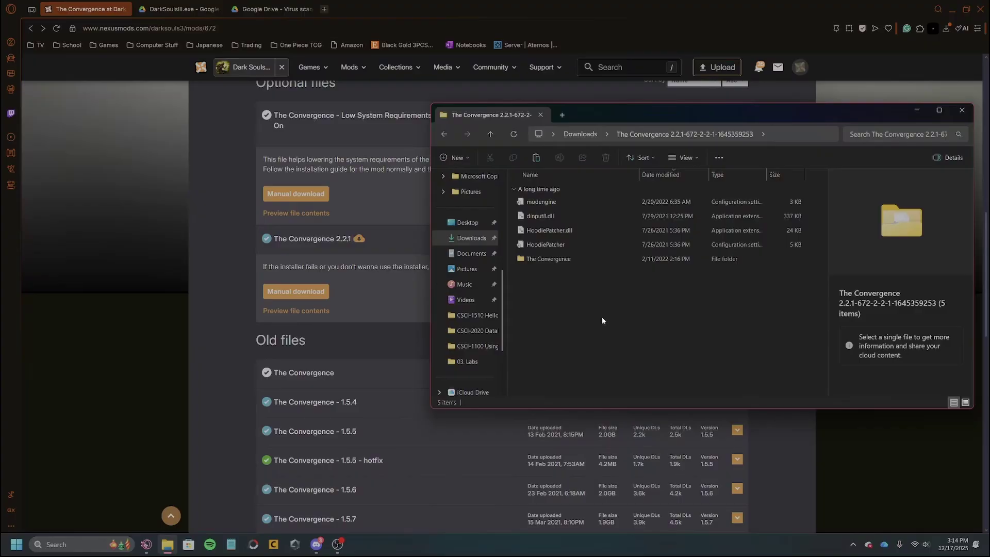
- Request DarkSoulsIII.exe from its Google Drive page, reaching the virus-scan warning
click(184, 9)
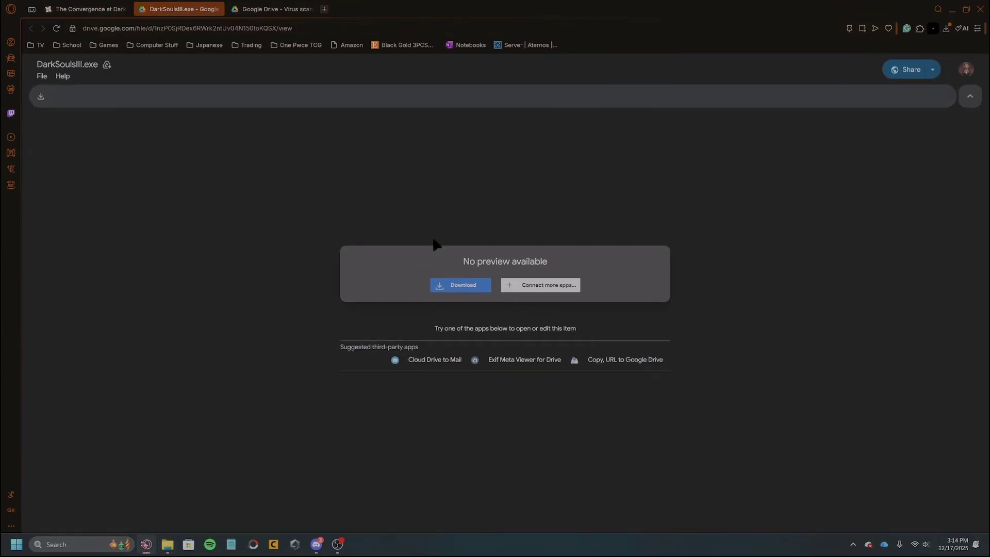
click(445, 285)
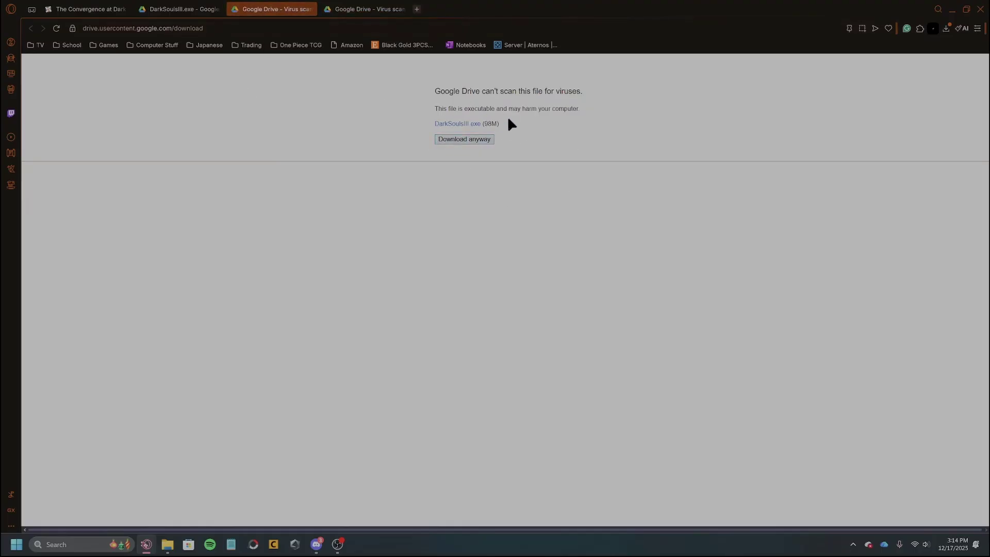
drag(446, 91, 560, 91)
click(516, 130)
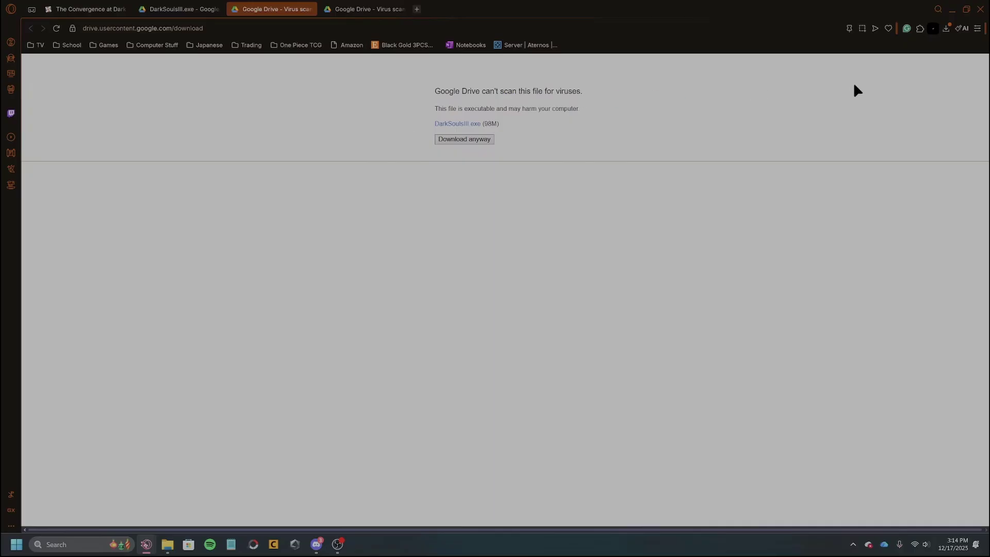
click(403, 8)
- Open a Downloads window, then save DarkSoulsIII.exe to Downloads despite the virus warning
right_click(167, 544)
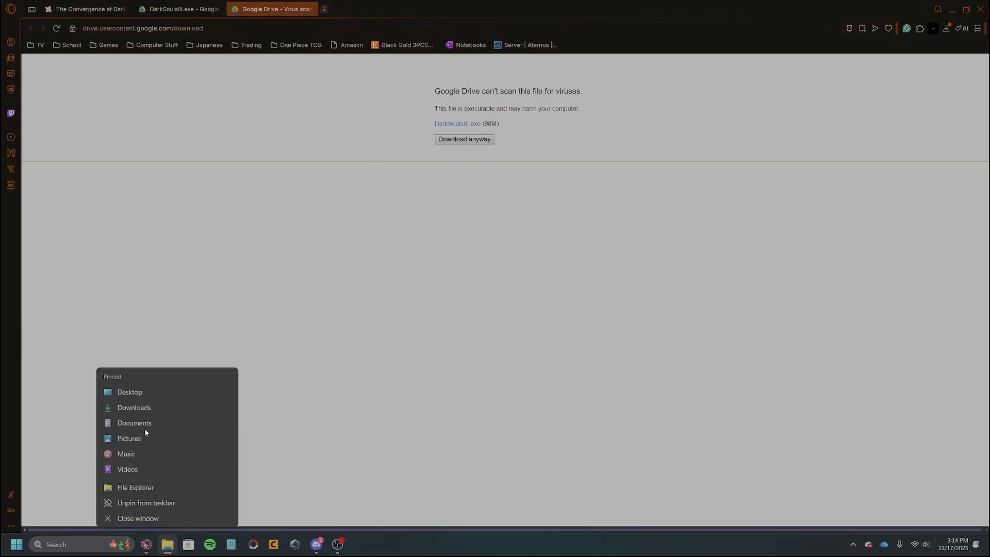
click(146, 409)
drag(491, 135, 530, 215)
click(486, 140)
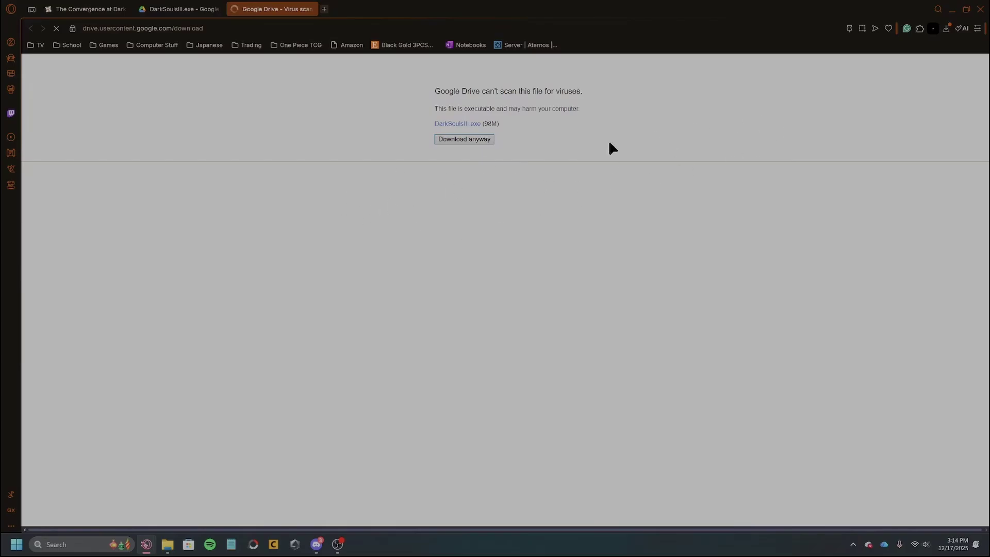
click(465, 139)
click(382, 243)
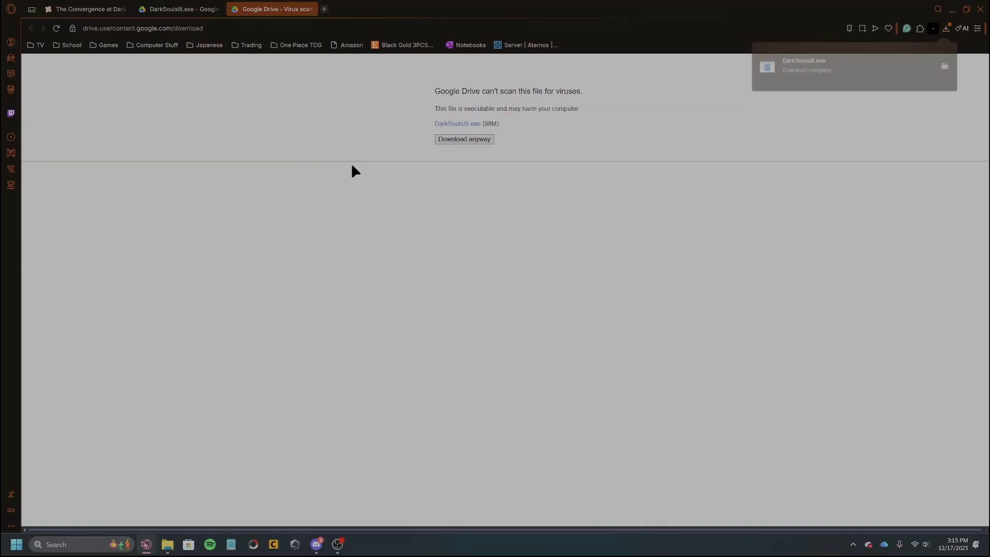
- Bring forward the Downloads window listing the new DarkSoulsIII application and show the hidden tray apps
mouse_move(176, 540)
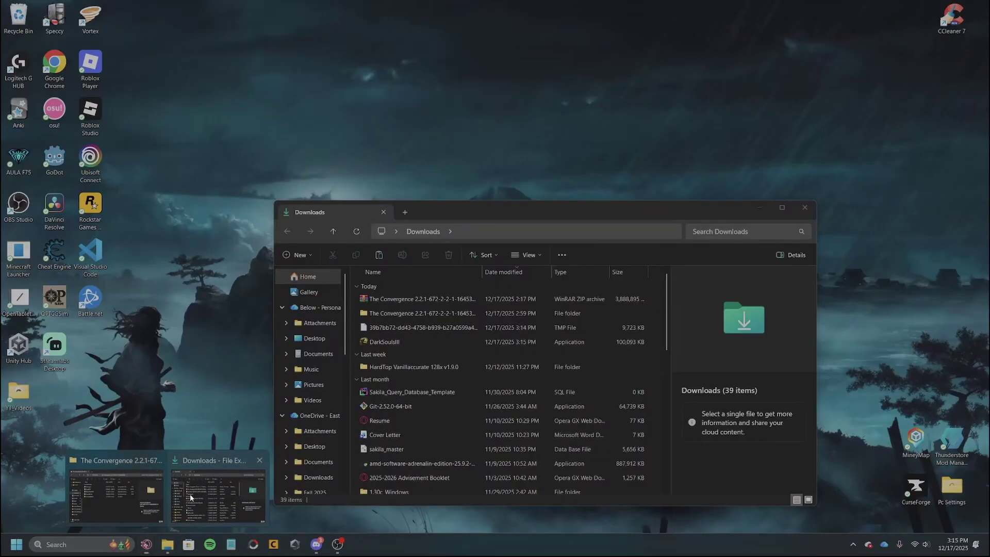
click(190, 494)
drag(543, 216, 480, 133)
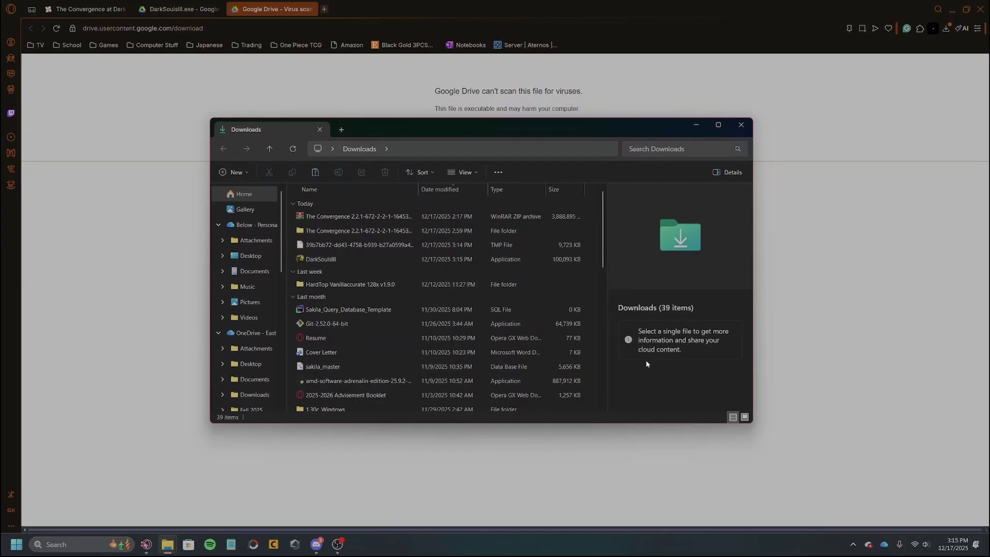
click(852, 545)
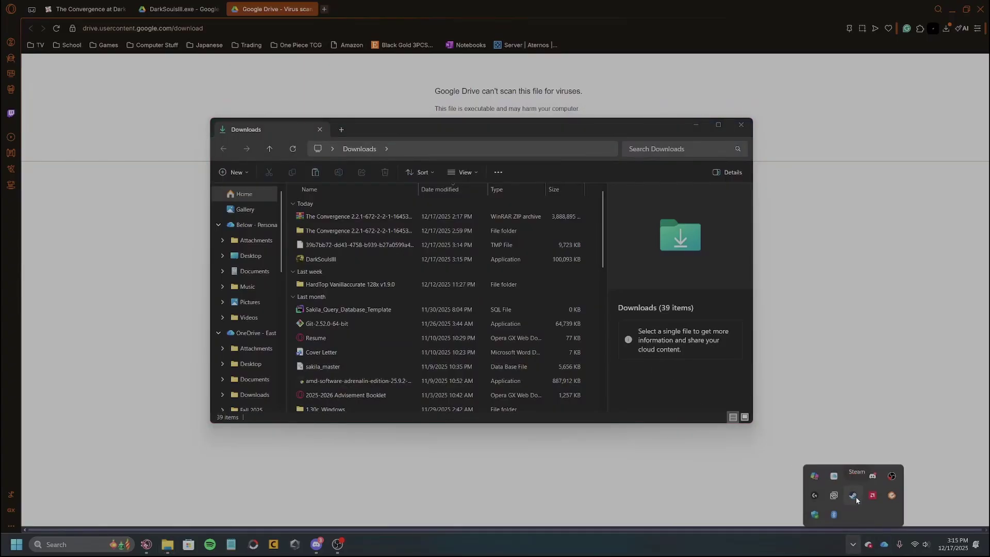
- Browse Dark Souls III's installed files from its Steam properties, then close Steam
click(855, 498)
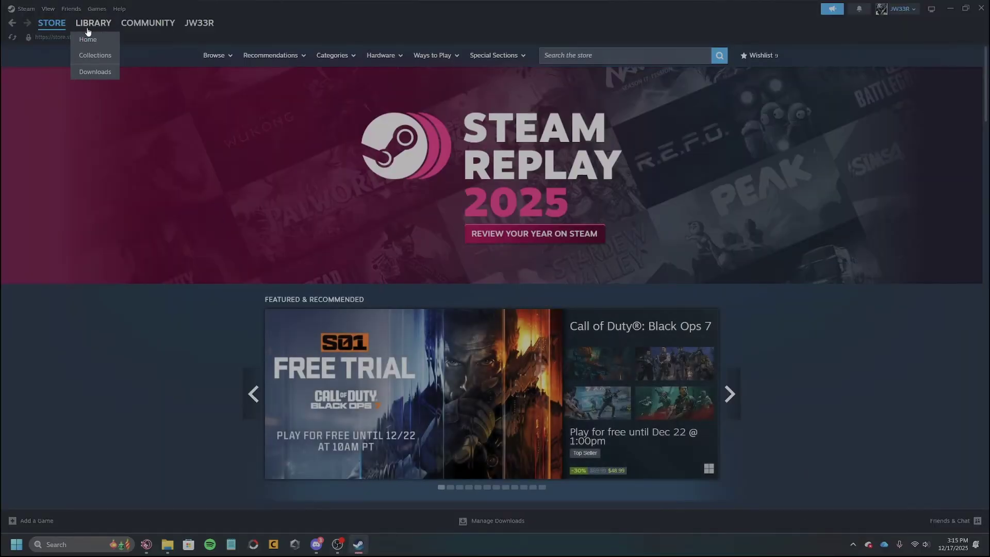
click(87, 39)
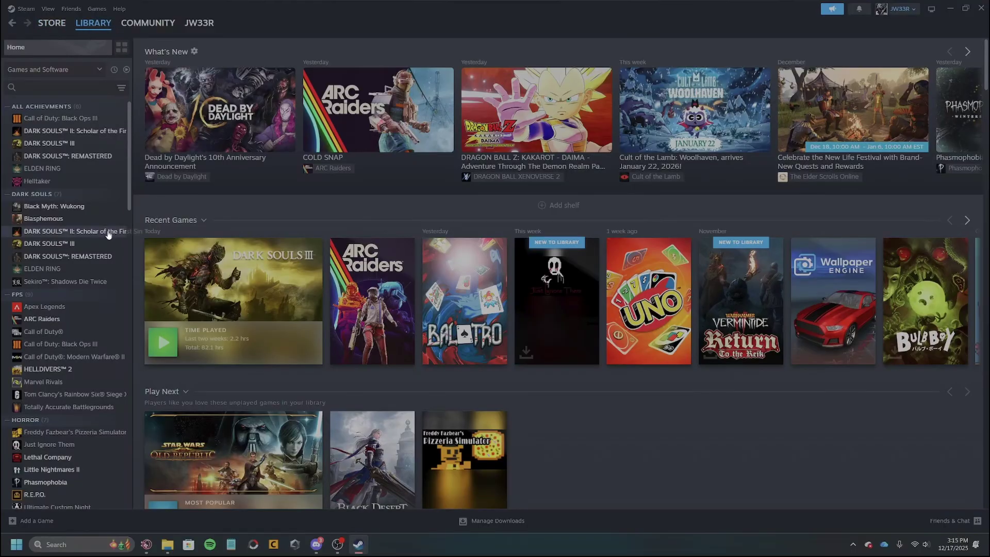
click(86, 248)
right_click(86, 248)
click(108, 333)
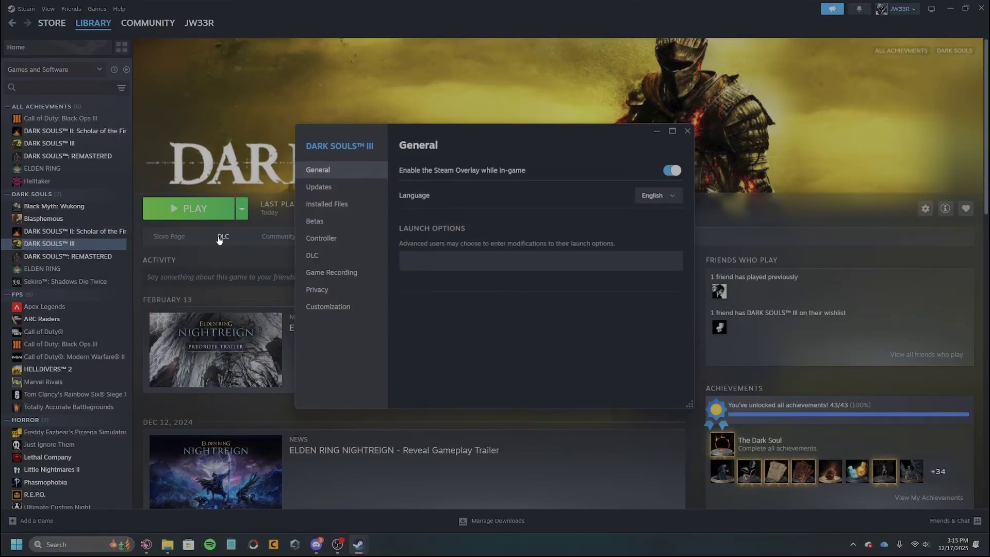
click(325, 203)
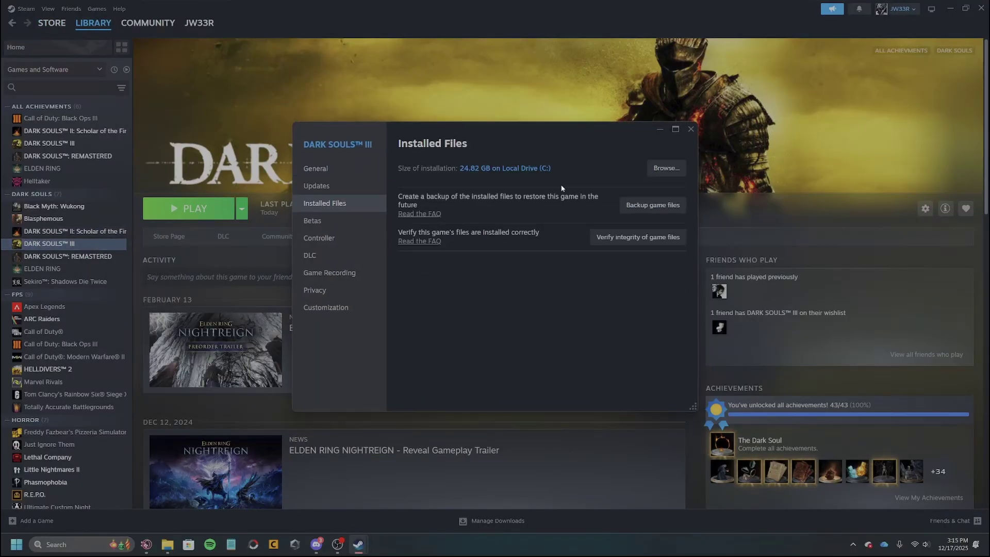
click(665, 168)
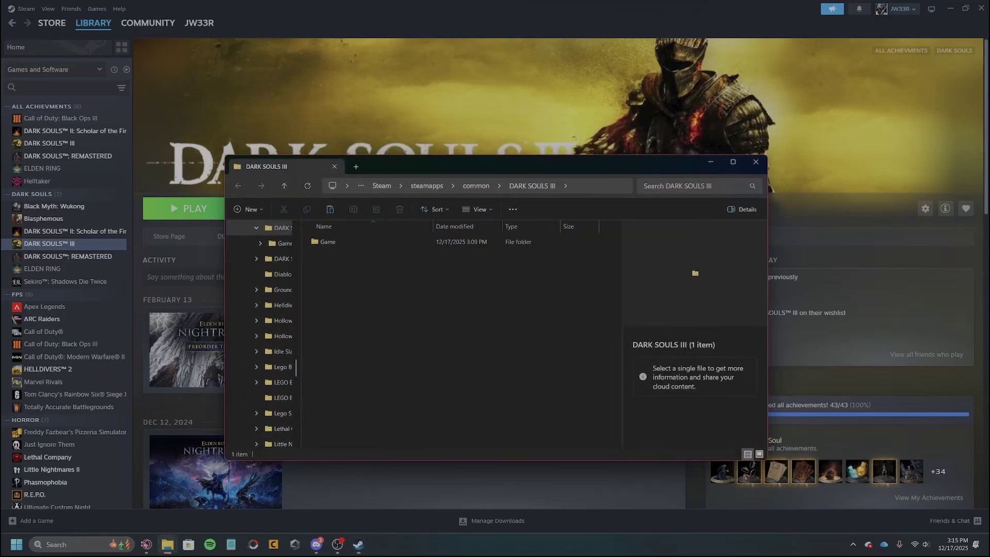
click(982, 8)
- Open the Game folder and move the downloaded DarkSoulsIII.exe into it, replacing the original
drag(470, 167, 690, 147)
drag(371, 132, 230, 133)
click(653, 226)
double_click(576, 221)
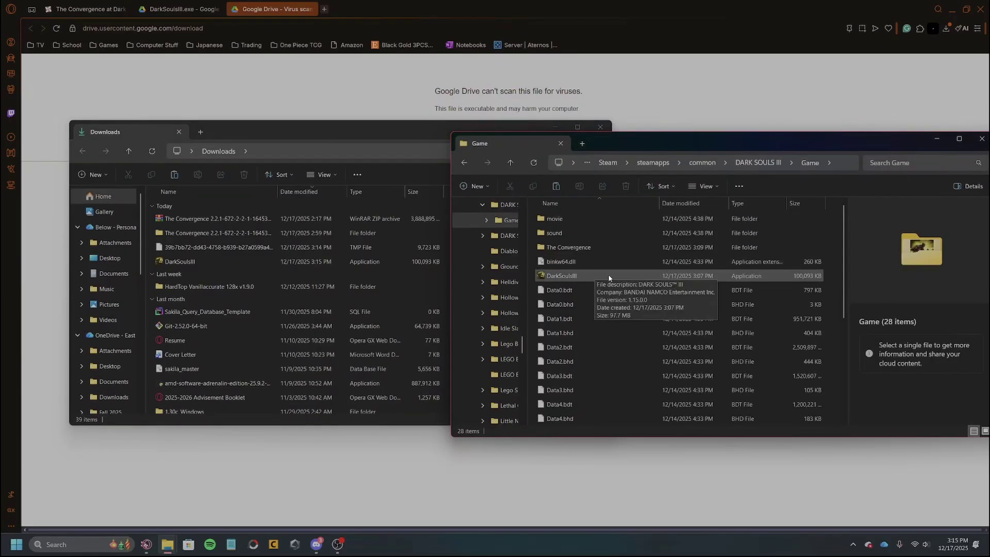
click(215, 261)
drag(231, 263, 830, 241)
click(500, 233)
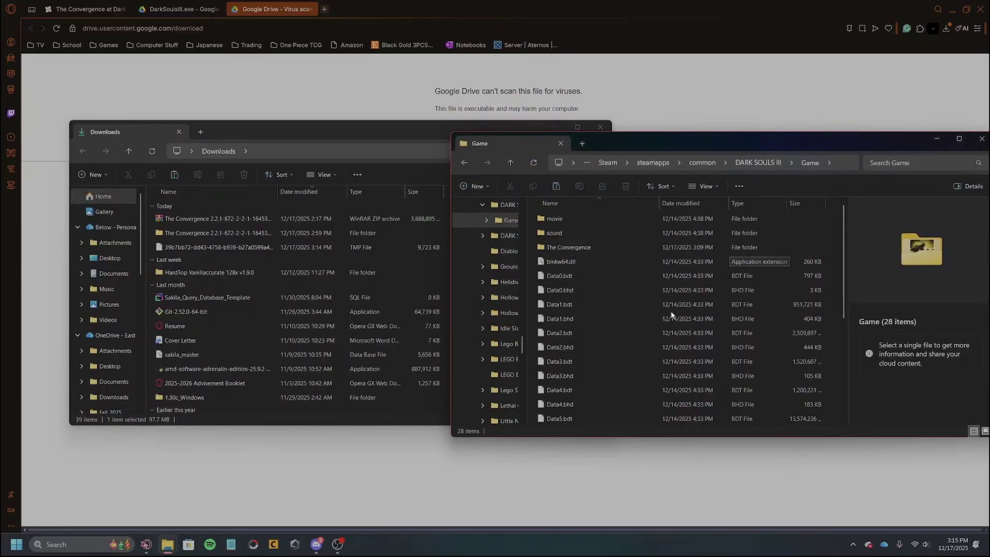
- Copy all five Convergence mod items into Game, replacing same-named files, then close the mod folder
double_click(218, 234)
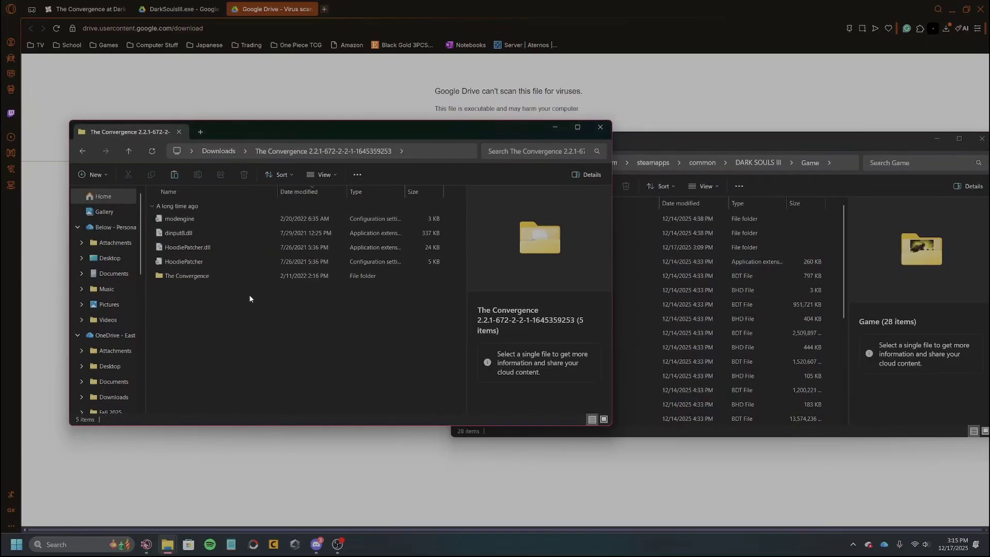
drag(249, 295, 243, 221)
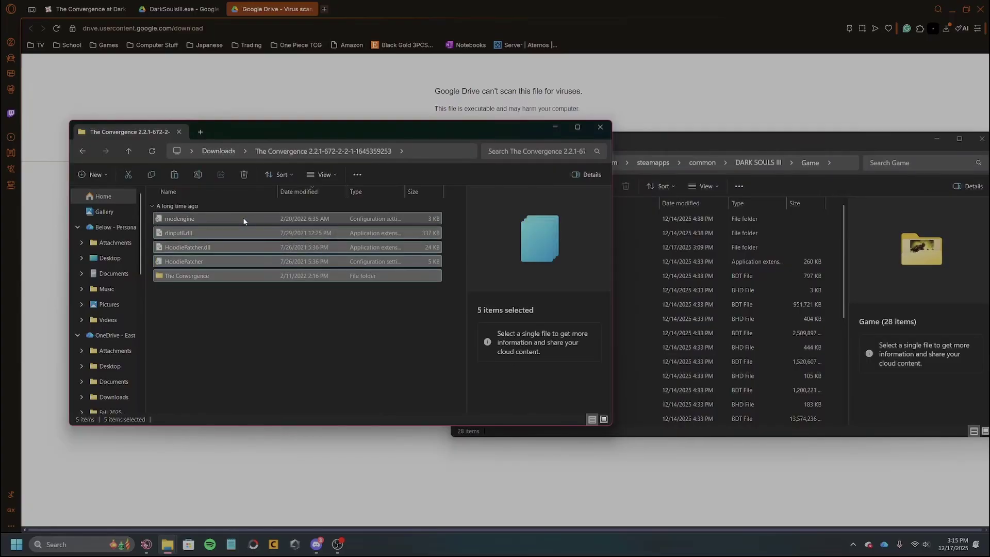
drag(243, 218, 831, 335)
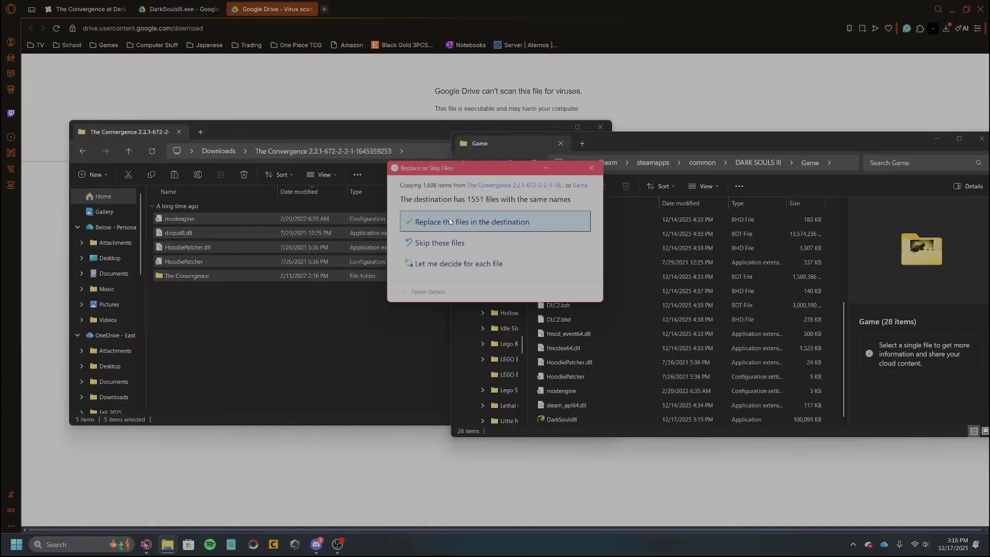
click(454, 221)
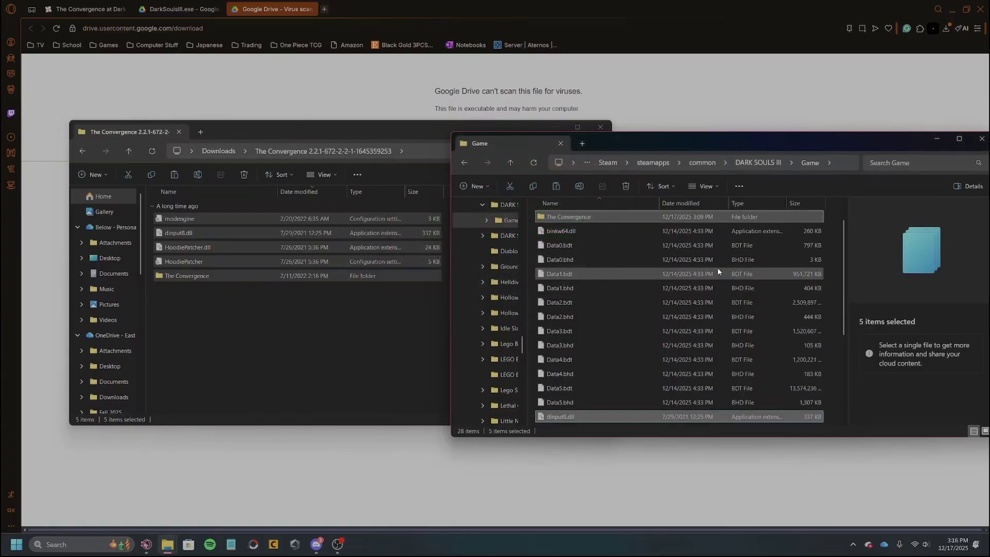
scroll(718, 271, up, 1)
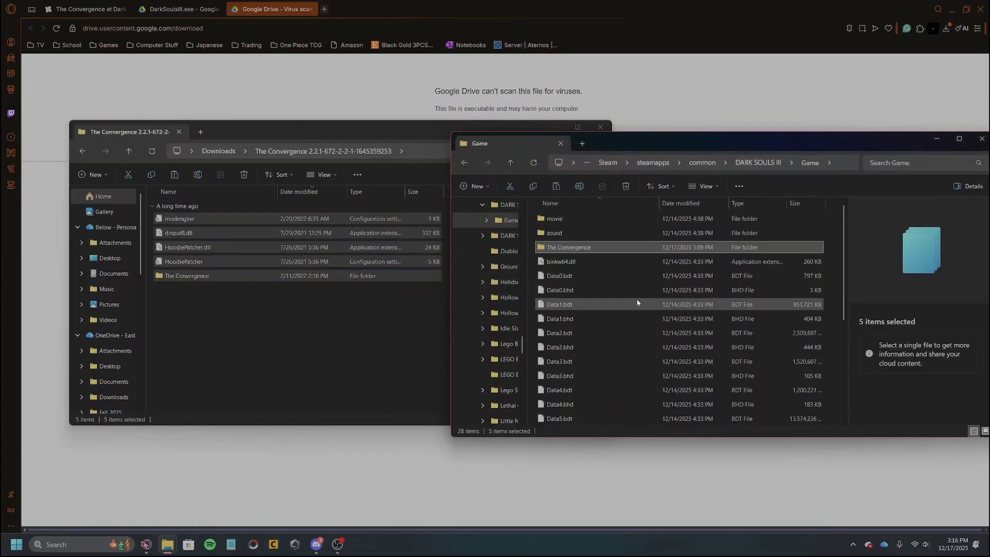
click(829, 273)
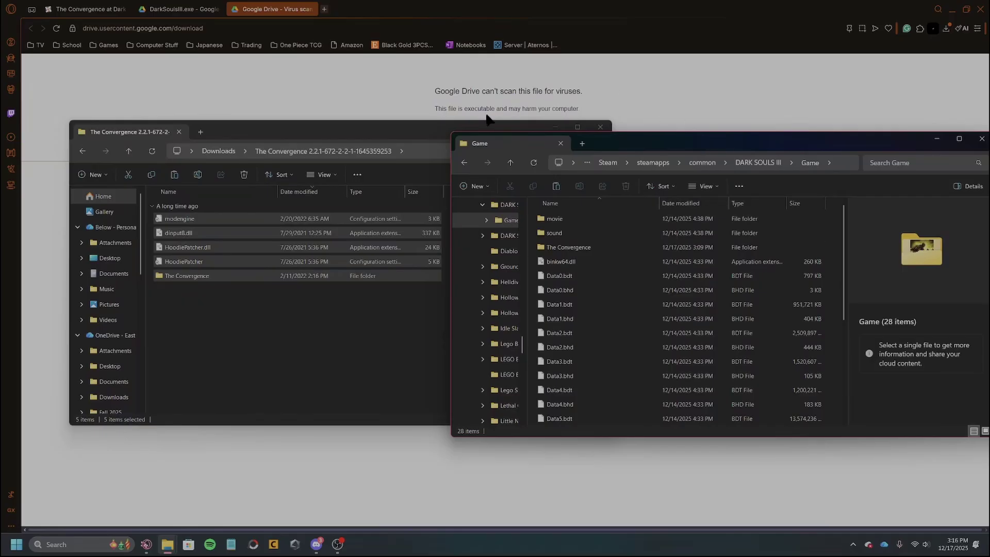
click(601, 128)
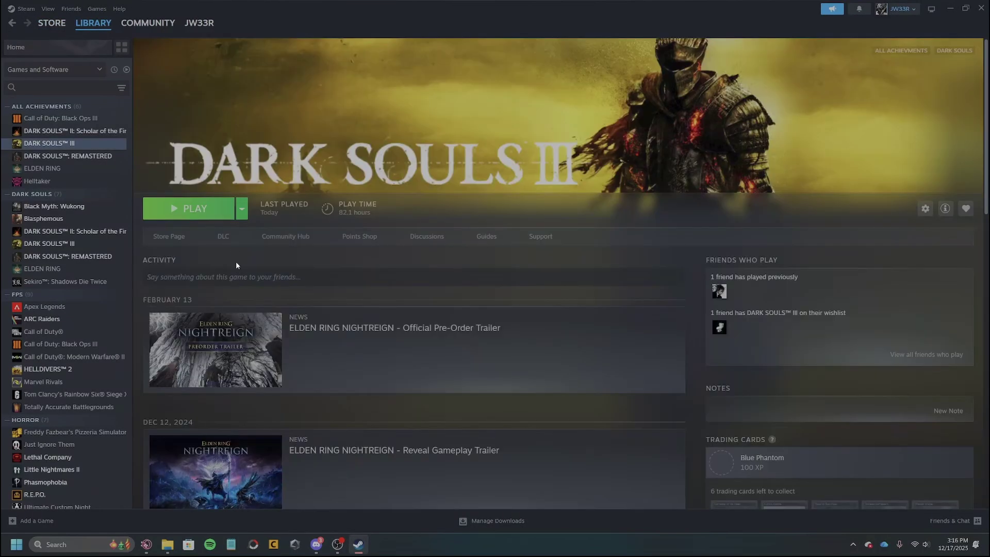
- Play Dark Souls III from its Steam library page and close the Steam window
click(180, 208)
click(982, 8)
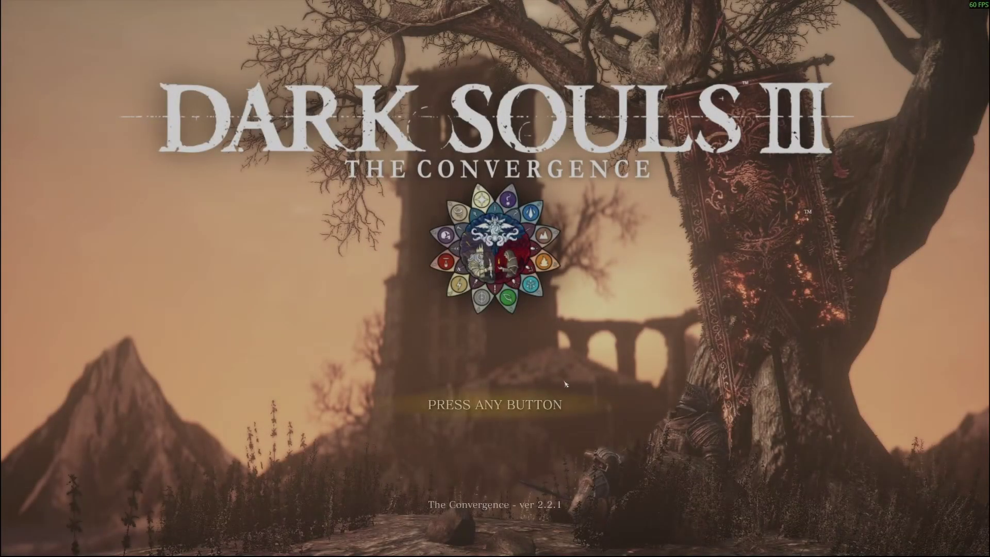
- Pass the title prompt, move to Load Game, and scroll down the Convergence main menu
key(Return)
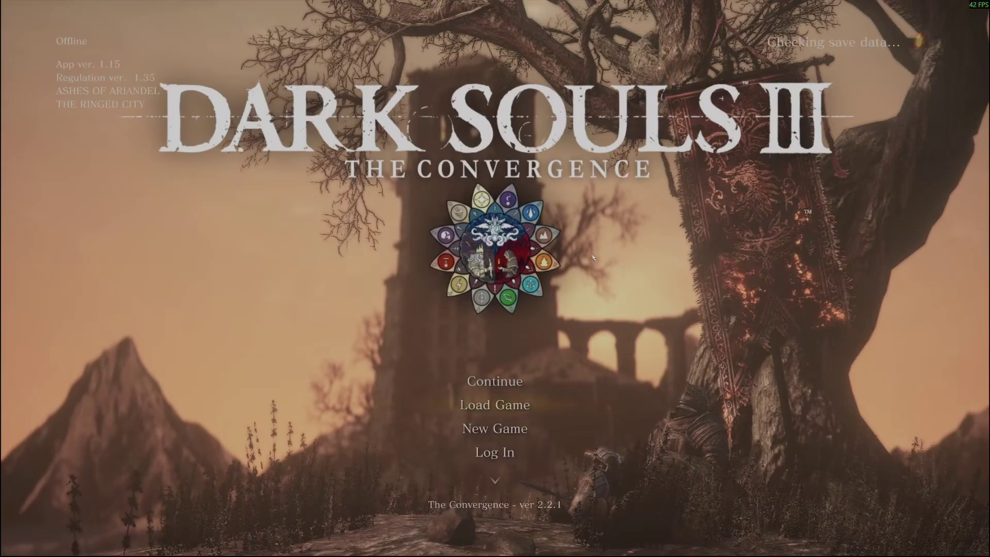
key(Down)
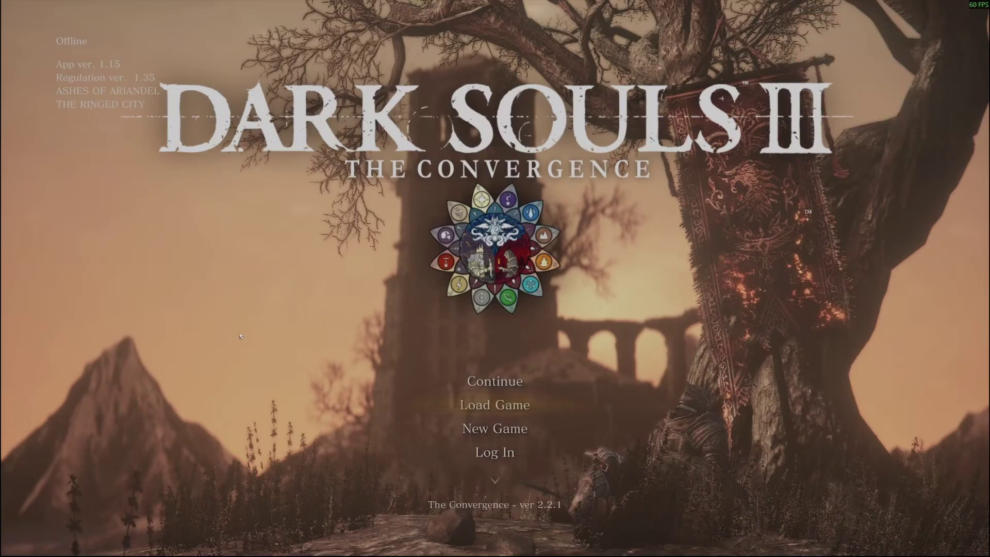
scroll(518, 410, down, 3)
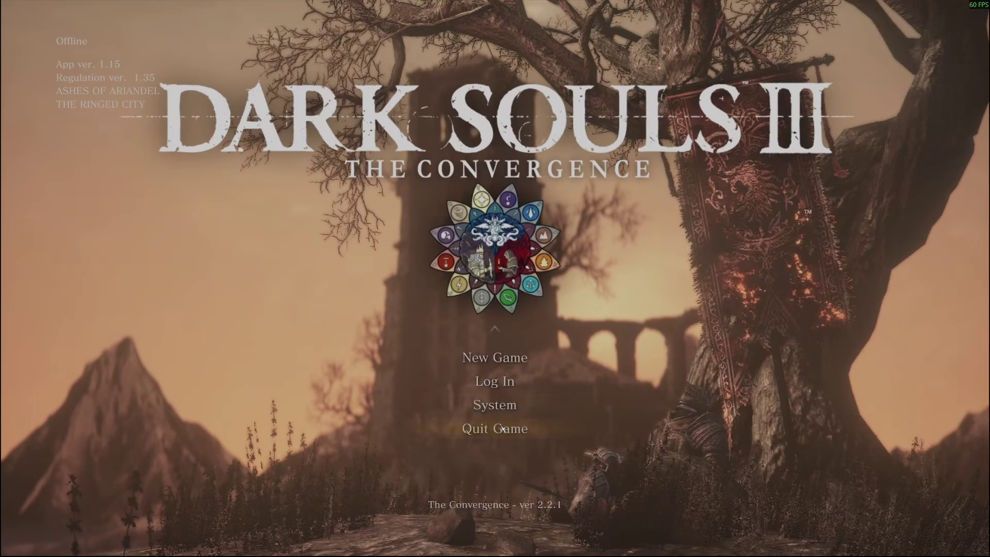